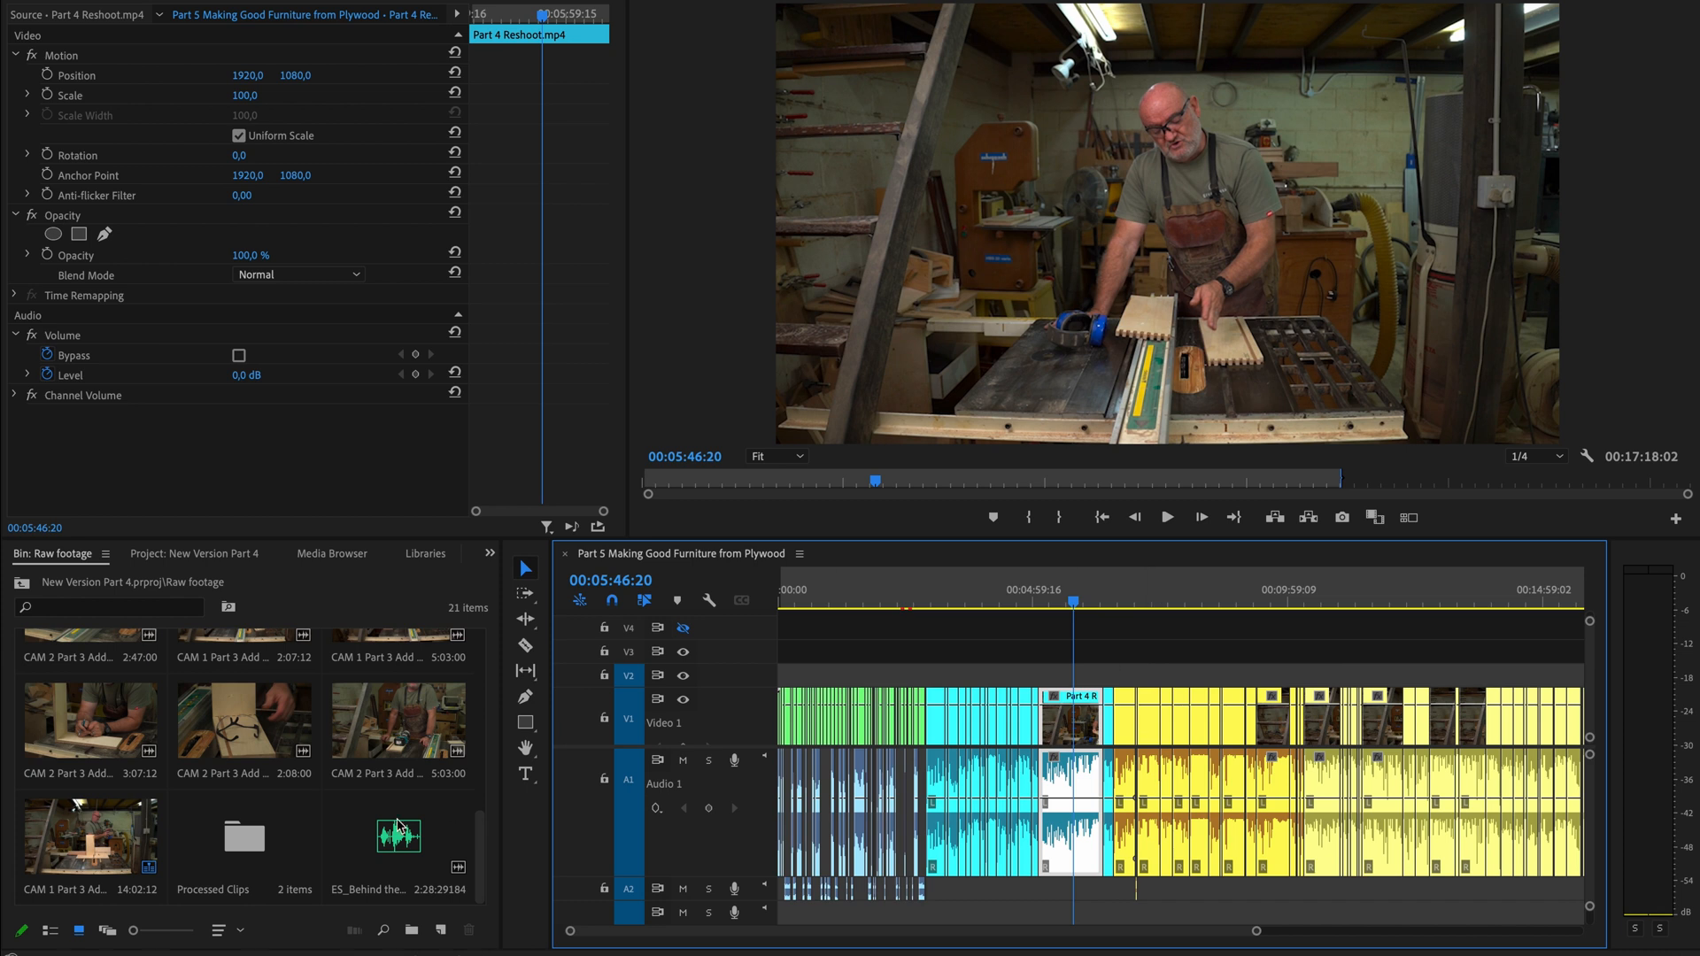
- Place the ES_Behind the Line music on a new bottom audio track and trim its end shorter
left_click_drag(393, 854, 784, 931)
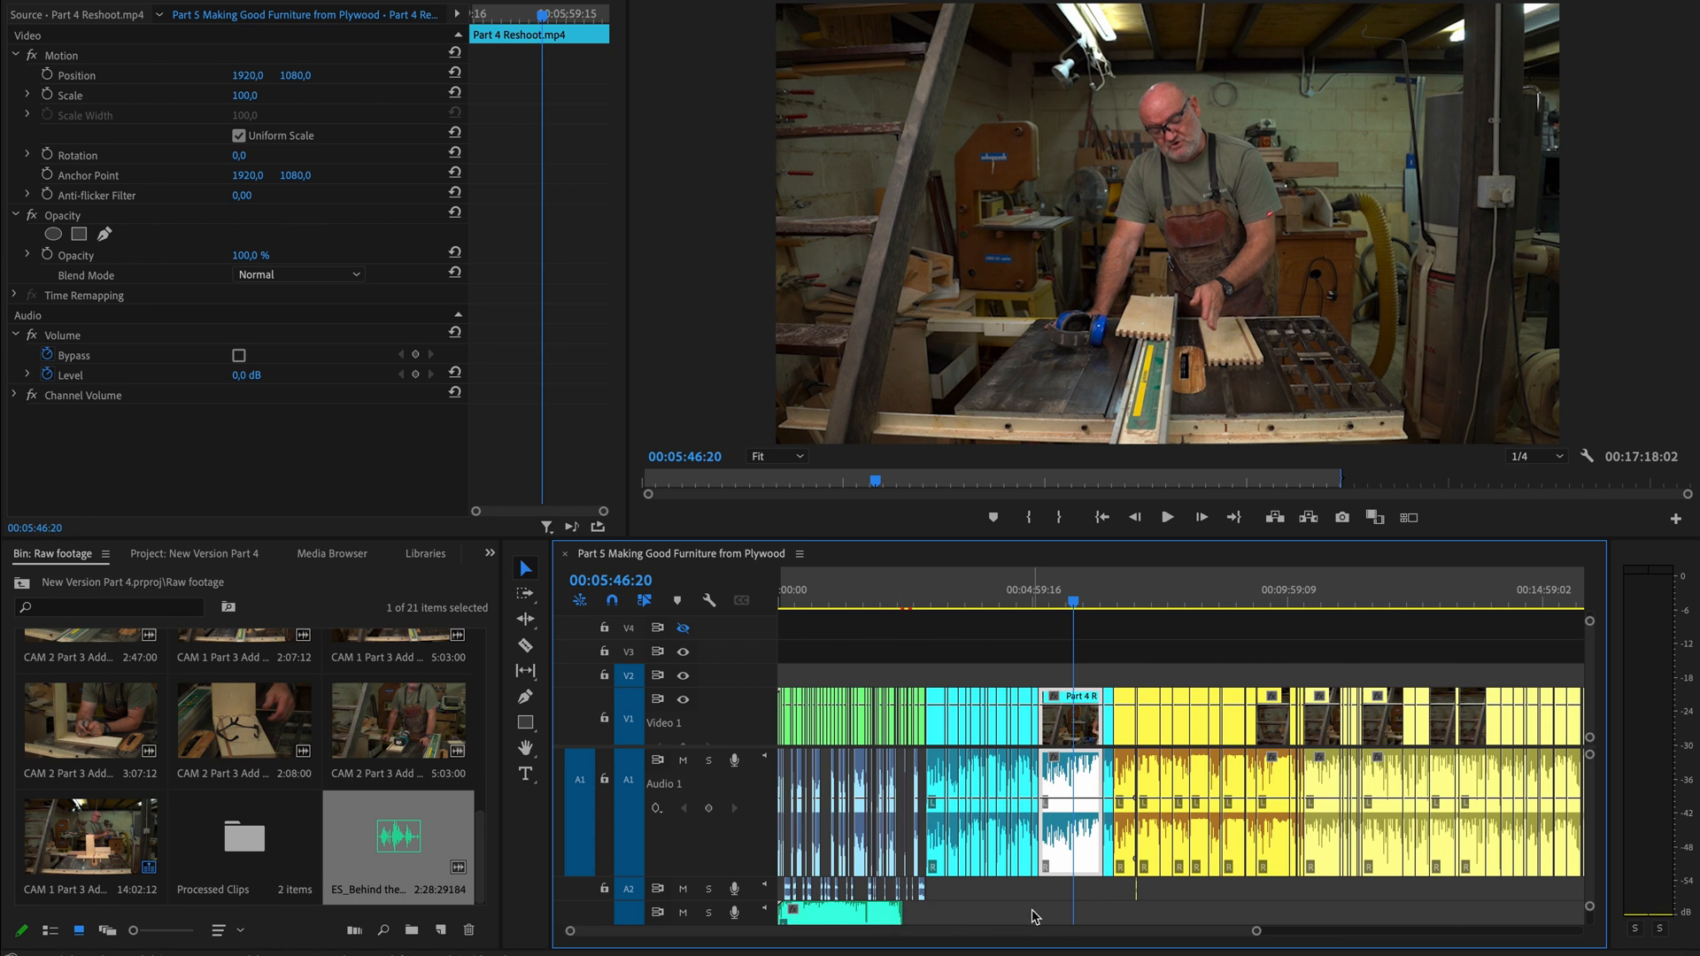
left_click_drag(914, 914, 887, 914)
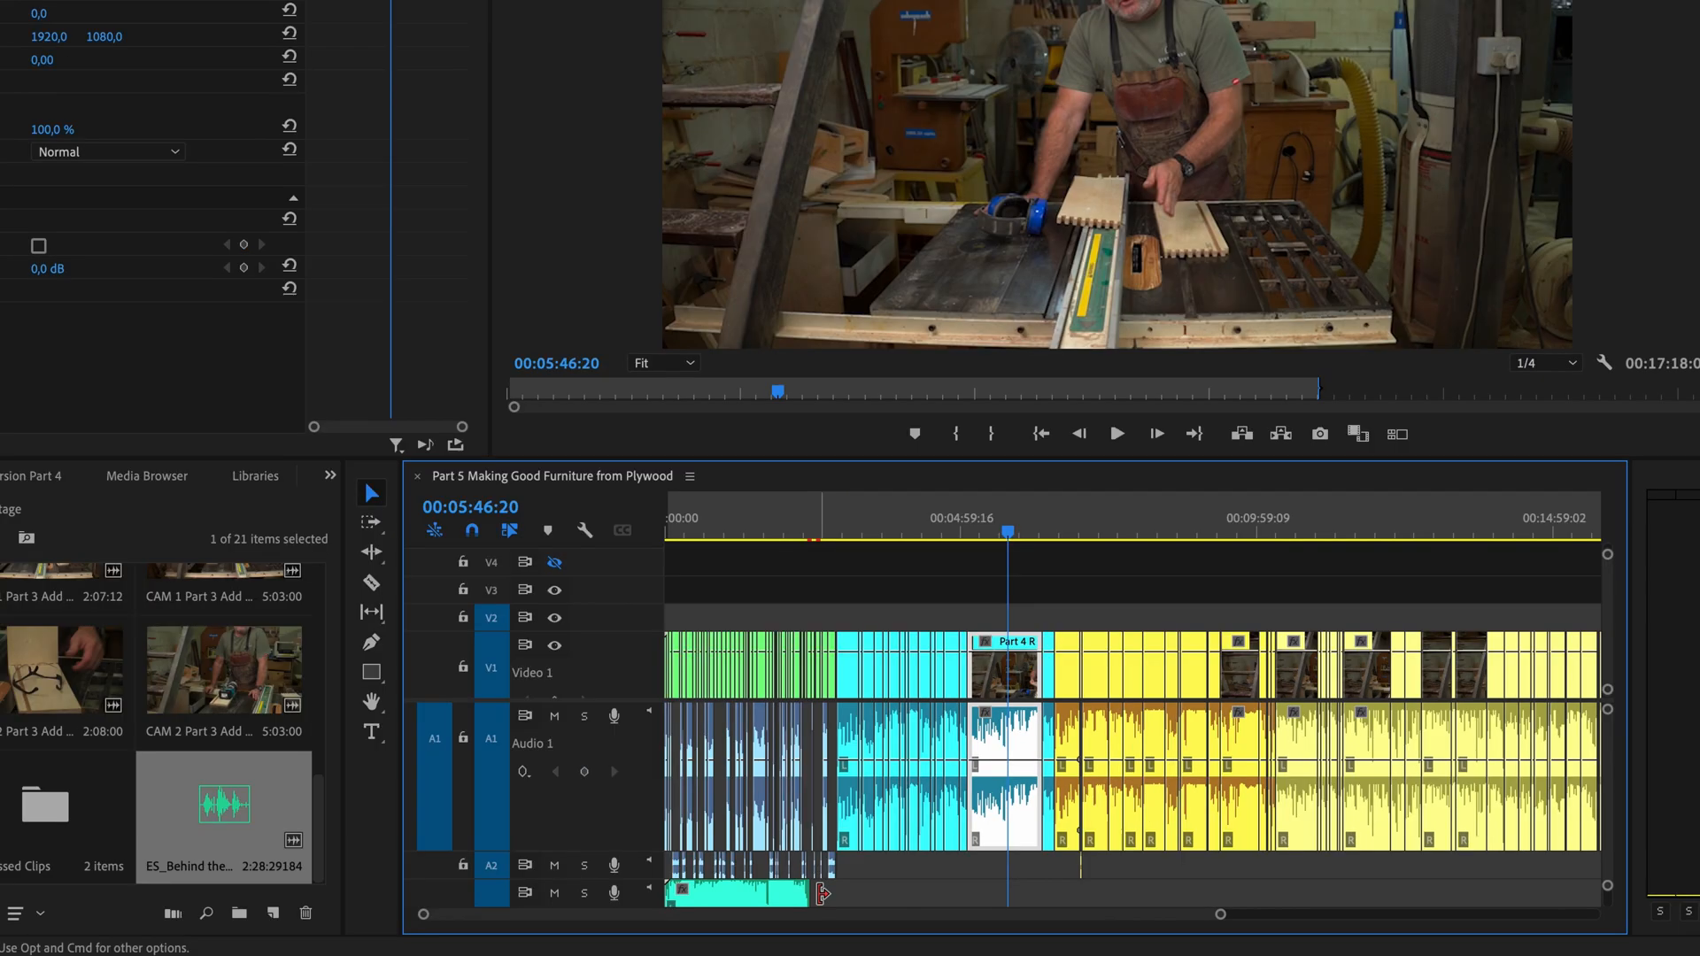
- Switch through Ripple Edit and Rate Stretch to the Remix Tool
left_click(374, 555)
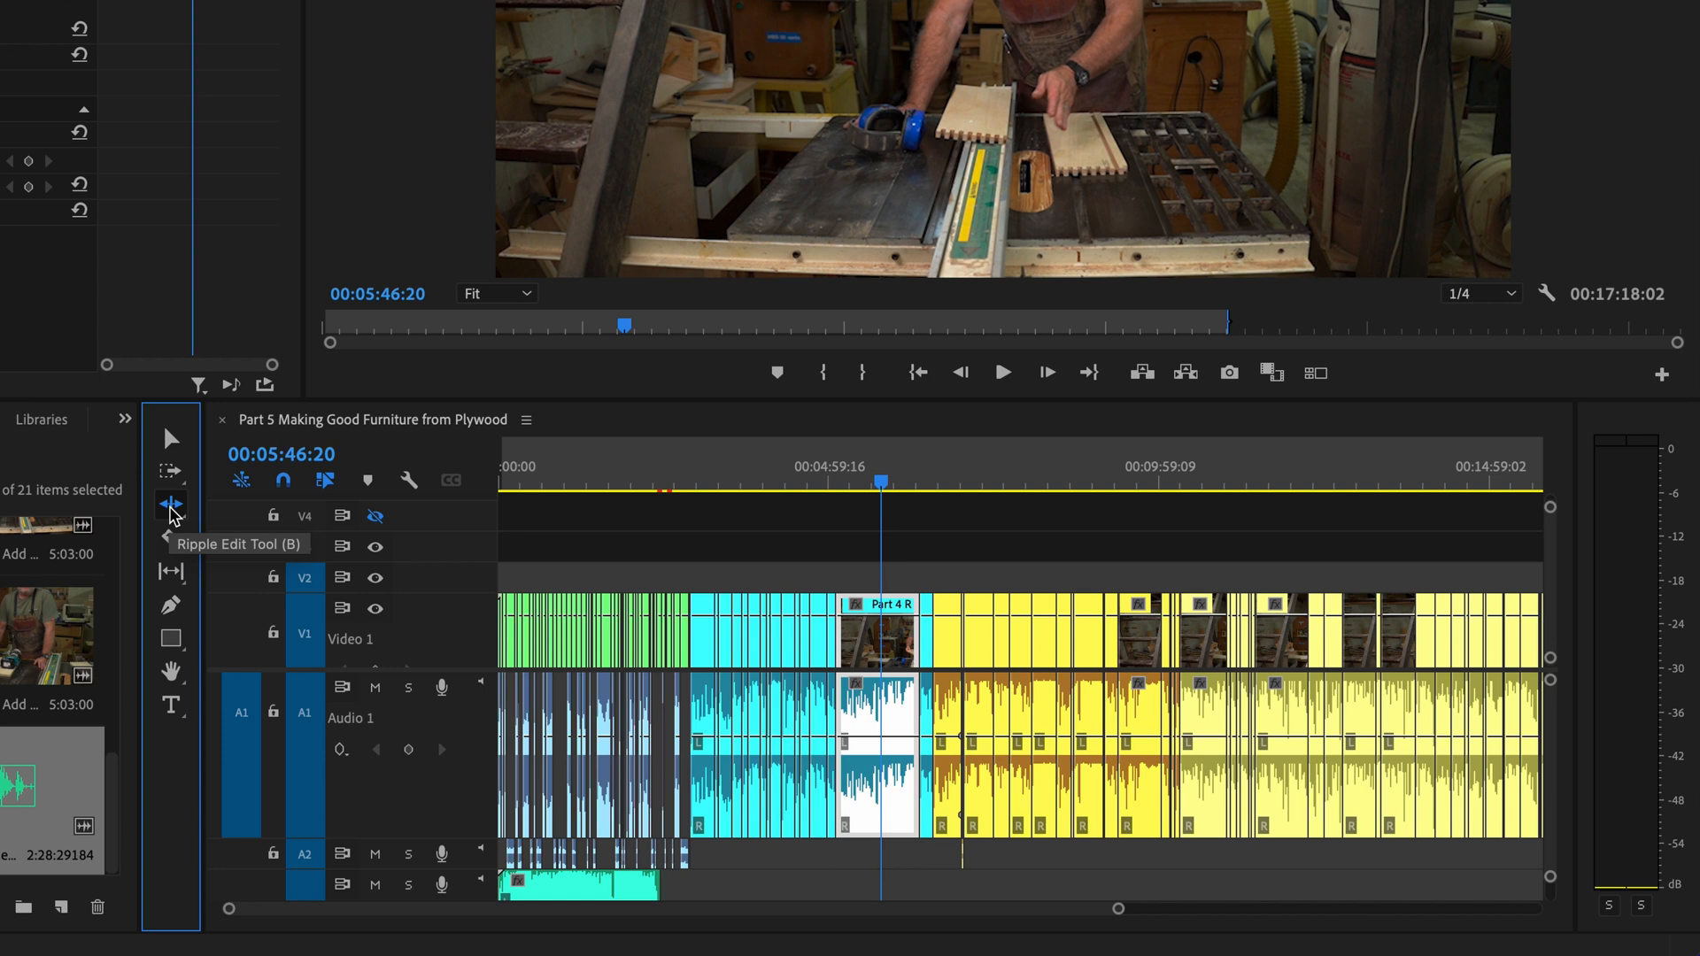
key("r")
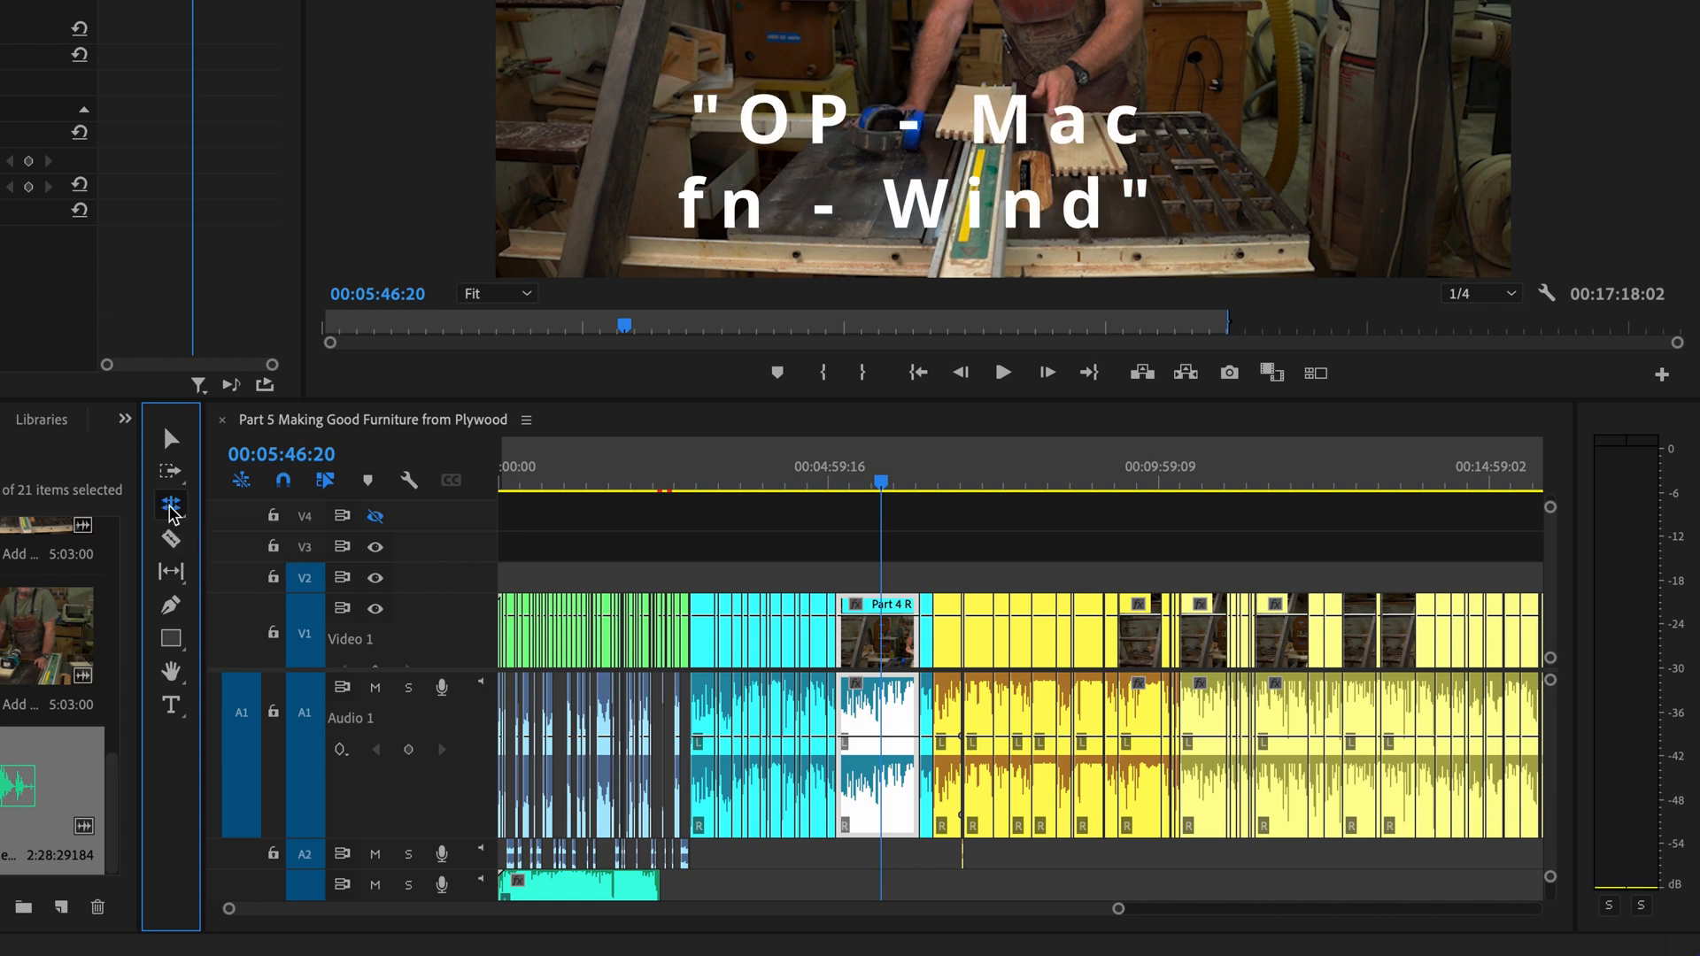
left_click(170, 510, "alt")
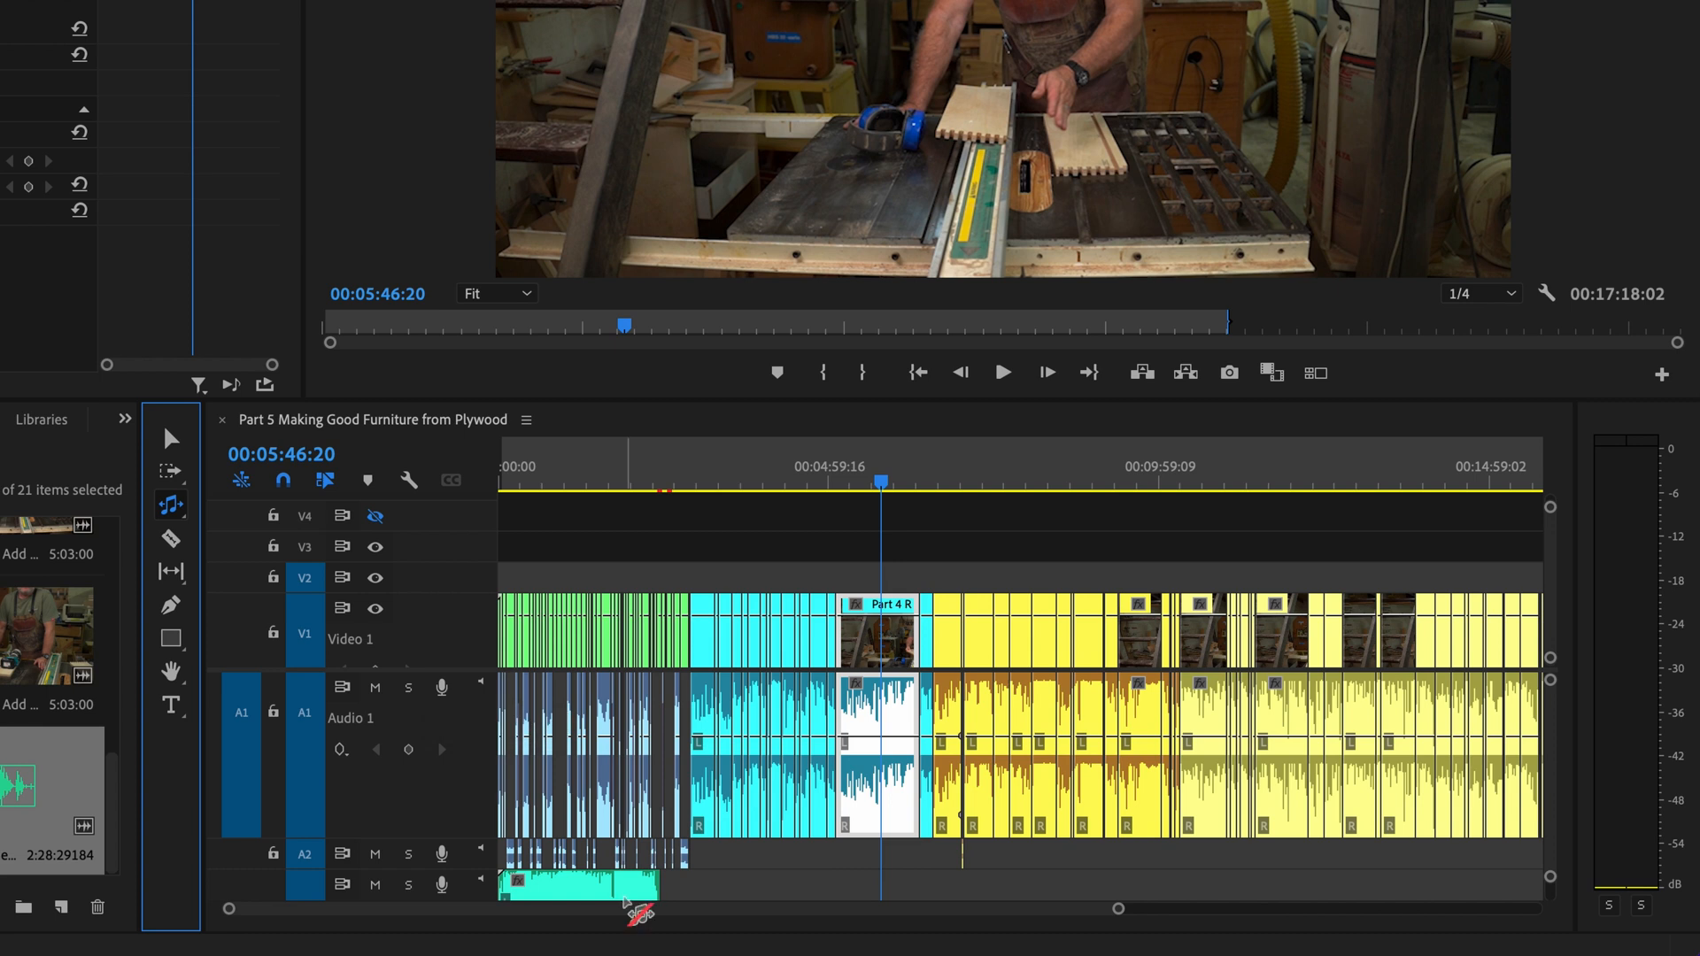
- Remix the music clip on Audio 3 longer to about 5:28, leaving jagged remix seams
left_click(639, 897)
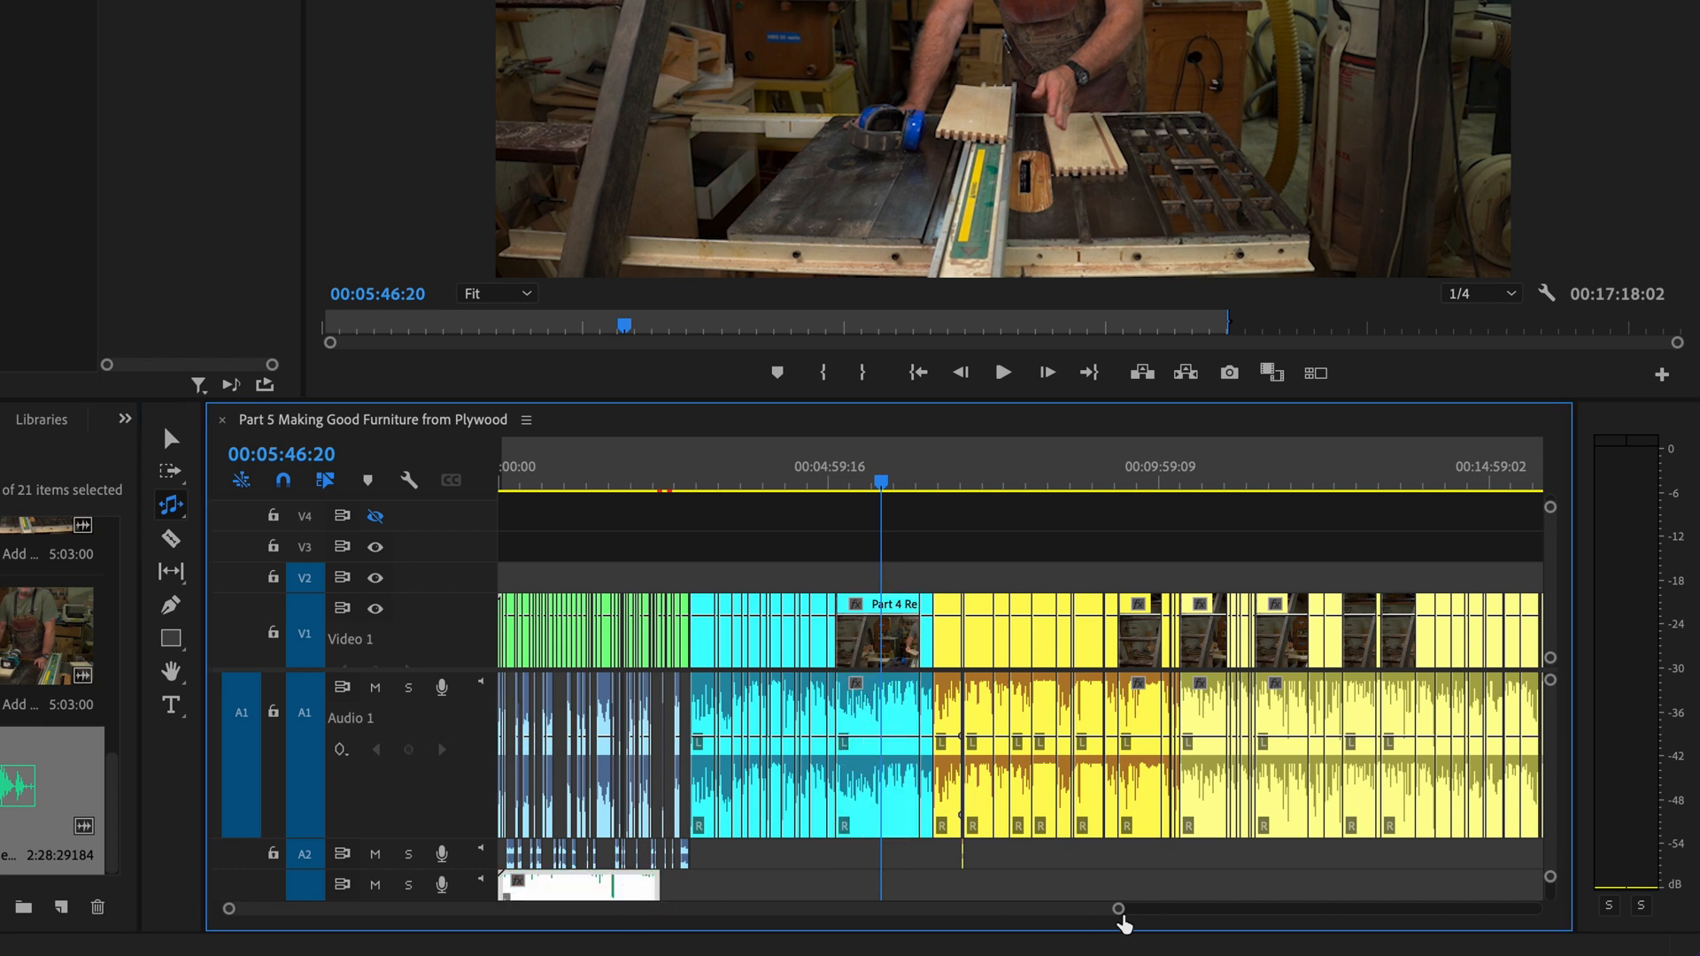
left_click_drag(1114, 912, 862, 909)
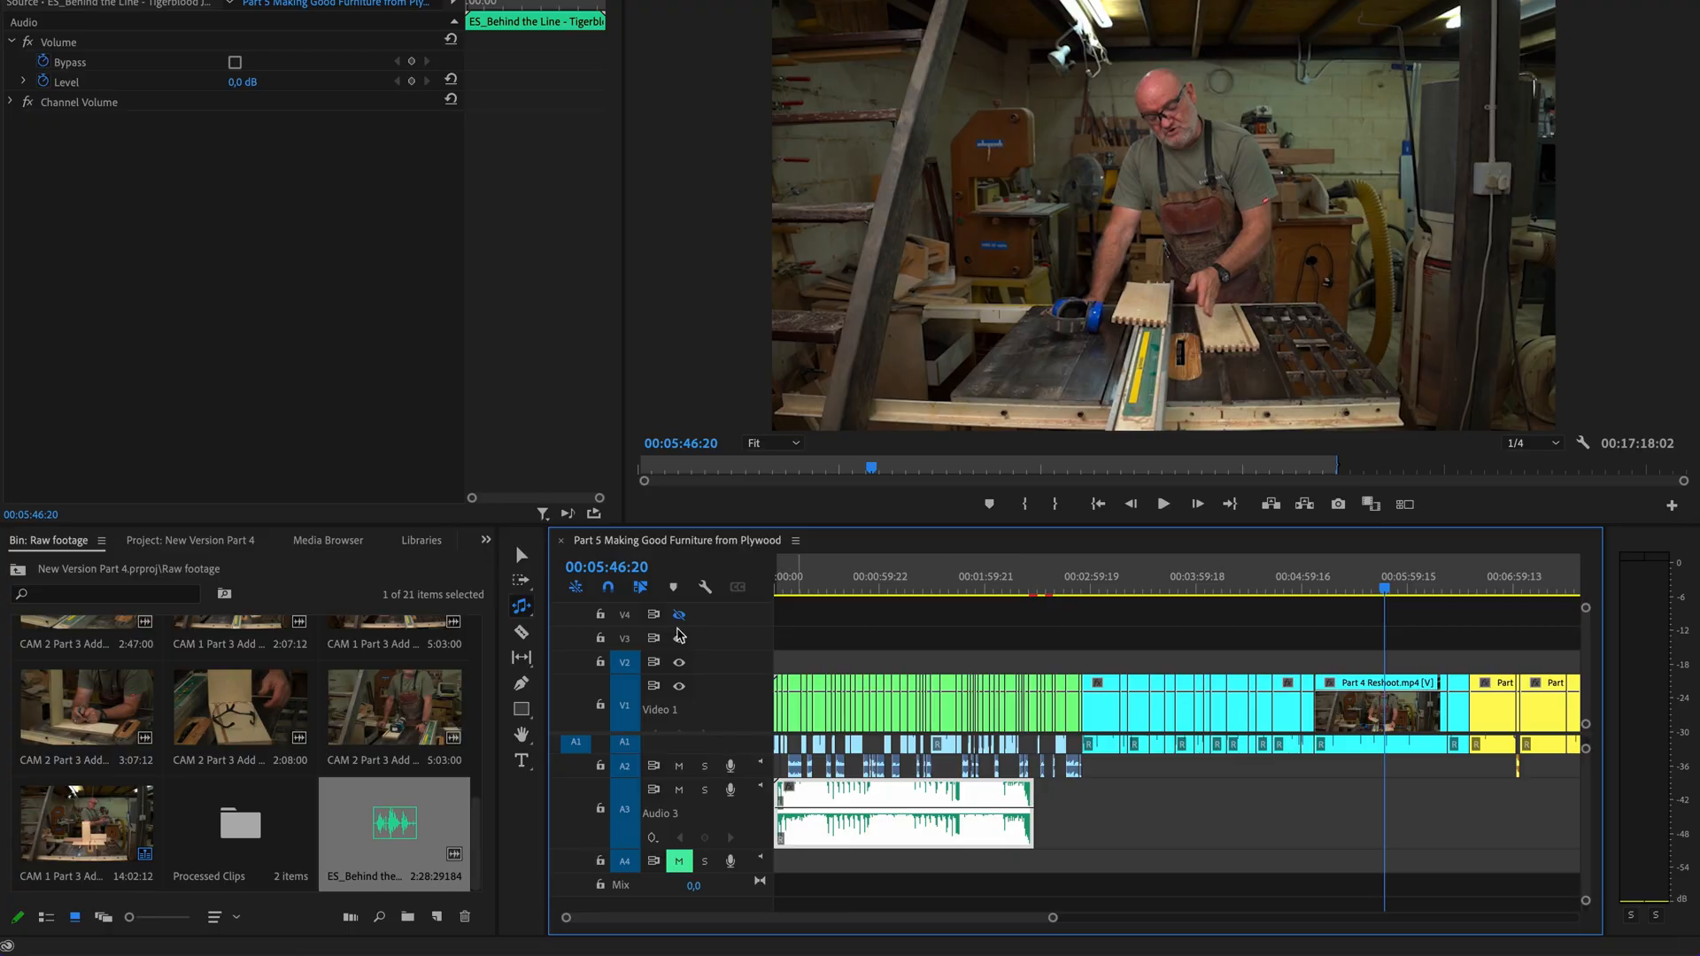
left_click(522, 609)
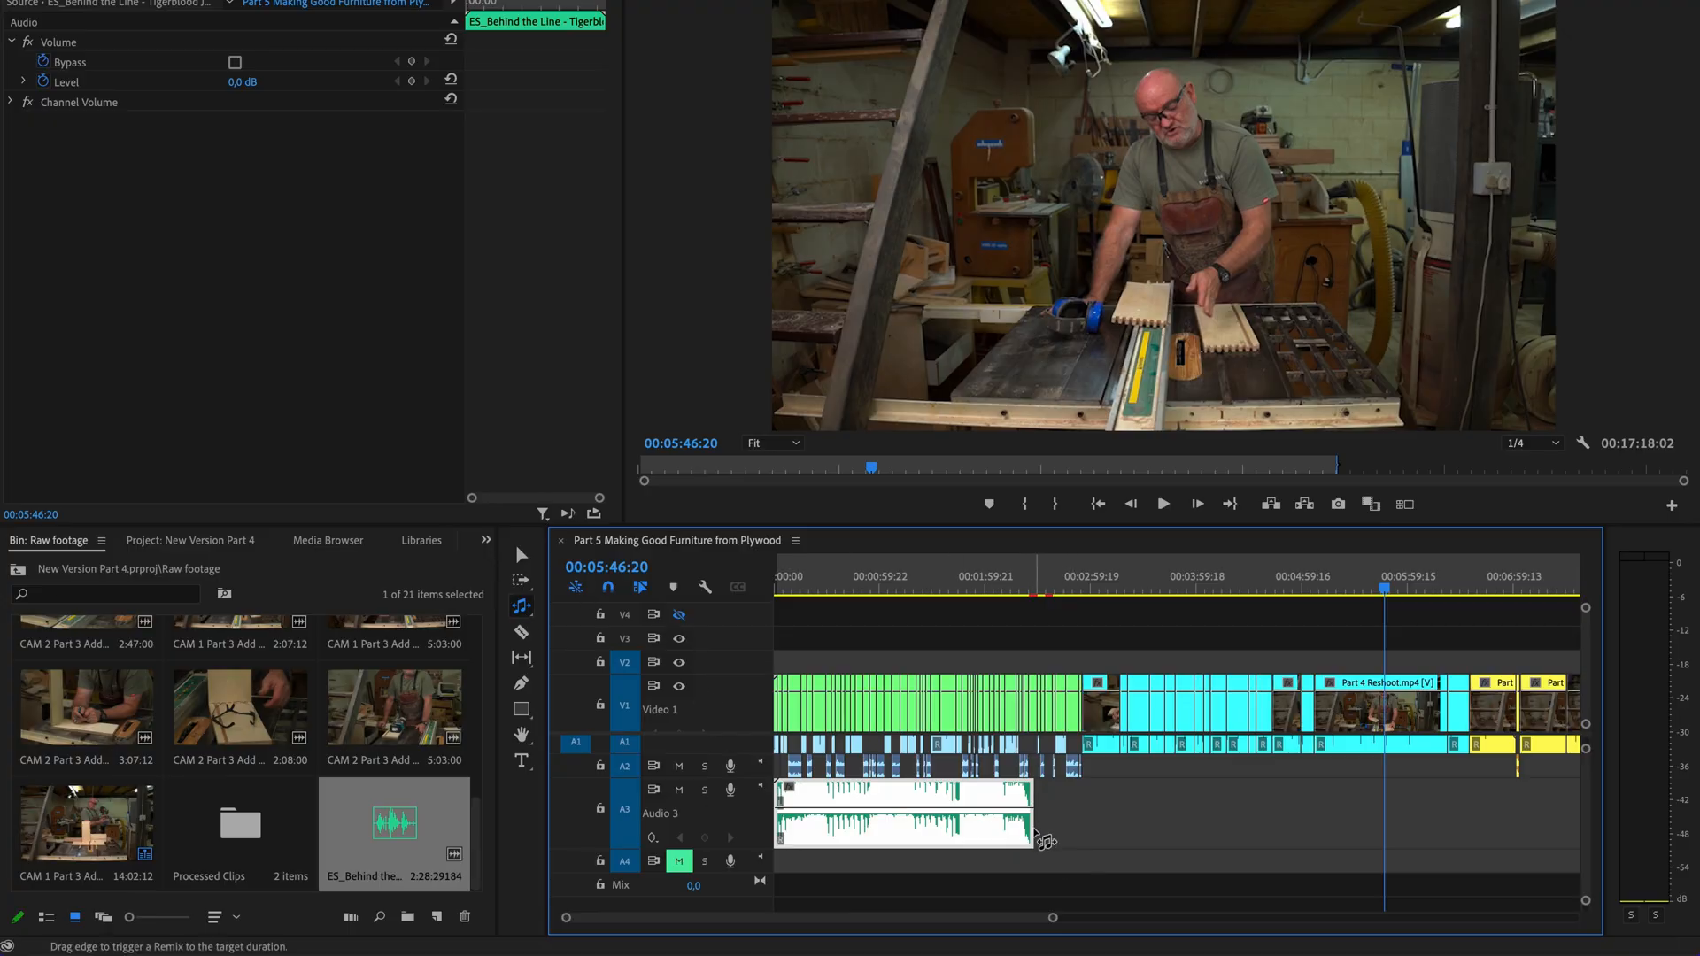
left_click_drag(1039, 842, 1349, 838)
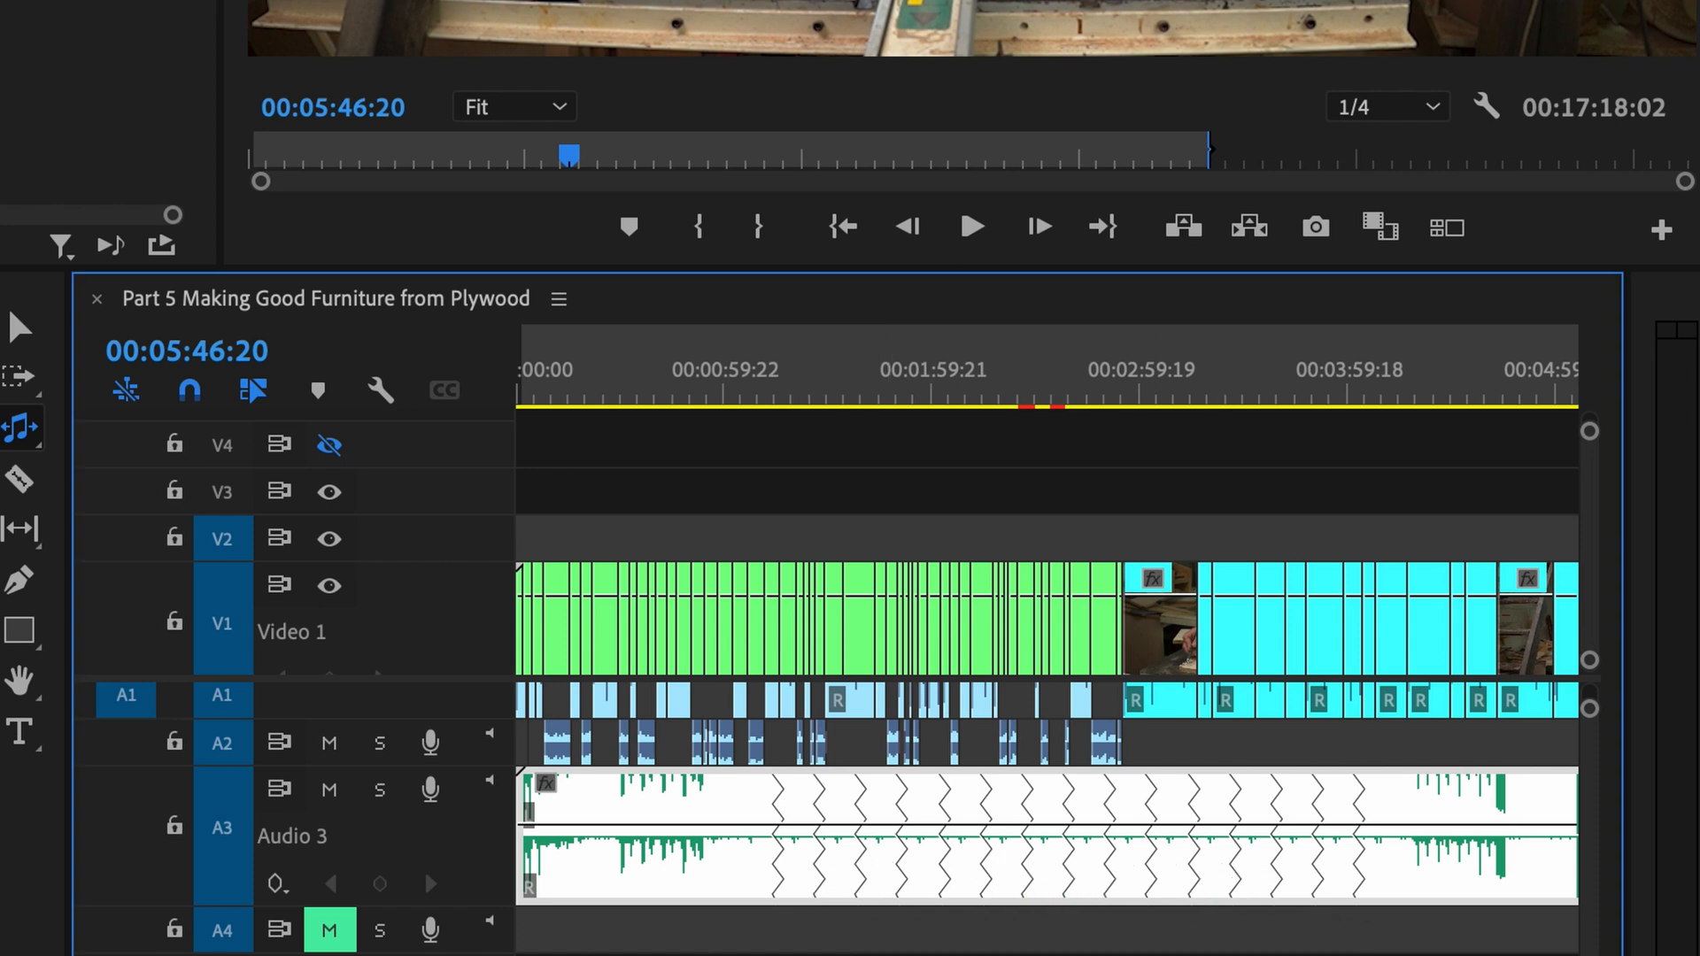
- Zoom the timeline out to review the 5:28 remix duration in Essential Sound
key("minus")
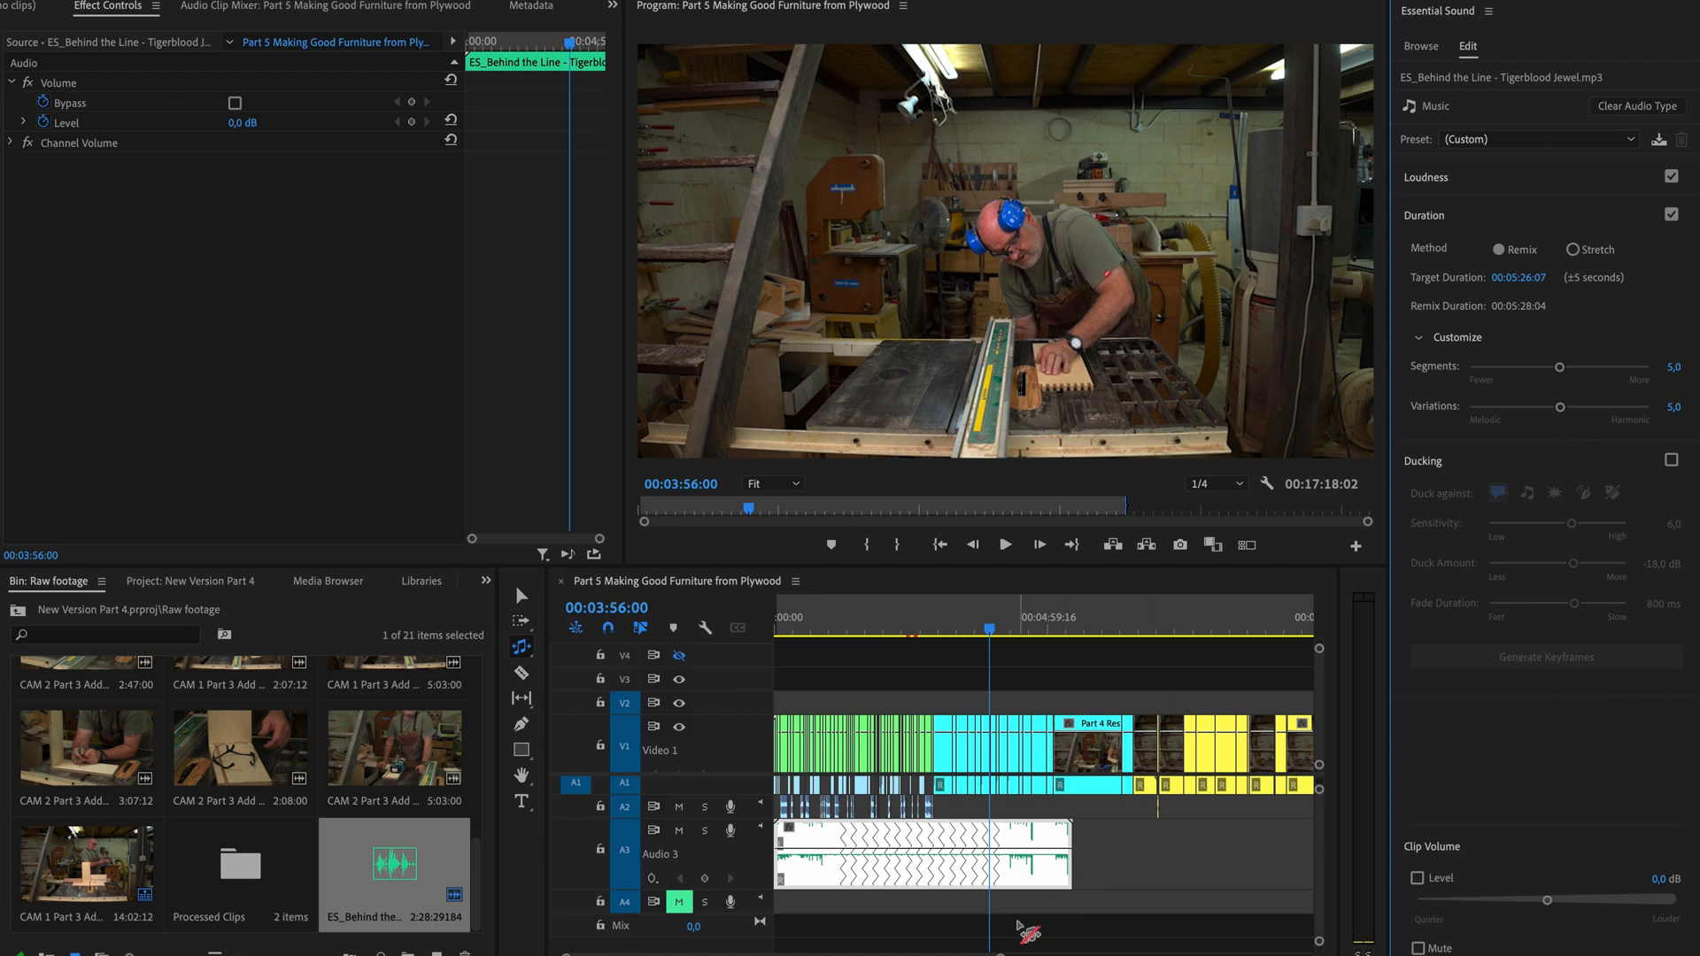
- Remix the music to a 00:17:18:01 target so it spans the entire edit
key("minus")
key("minus")
key("minus")
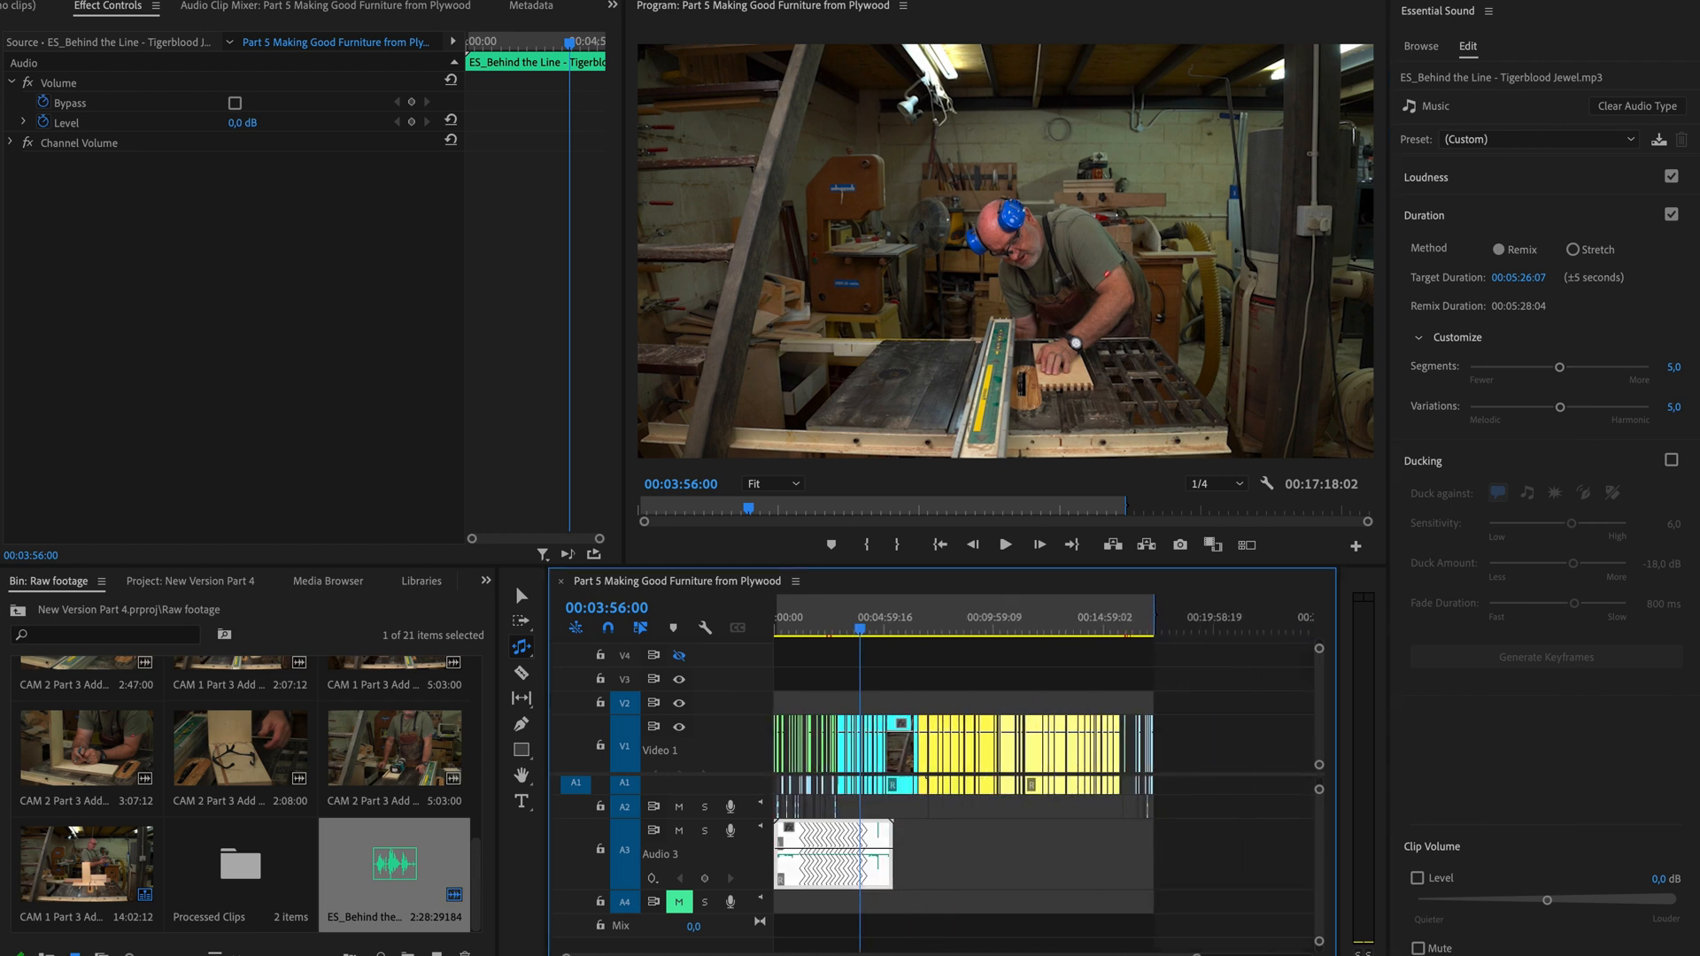
key("minus")
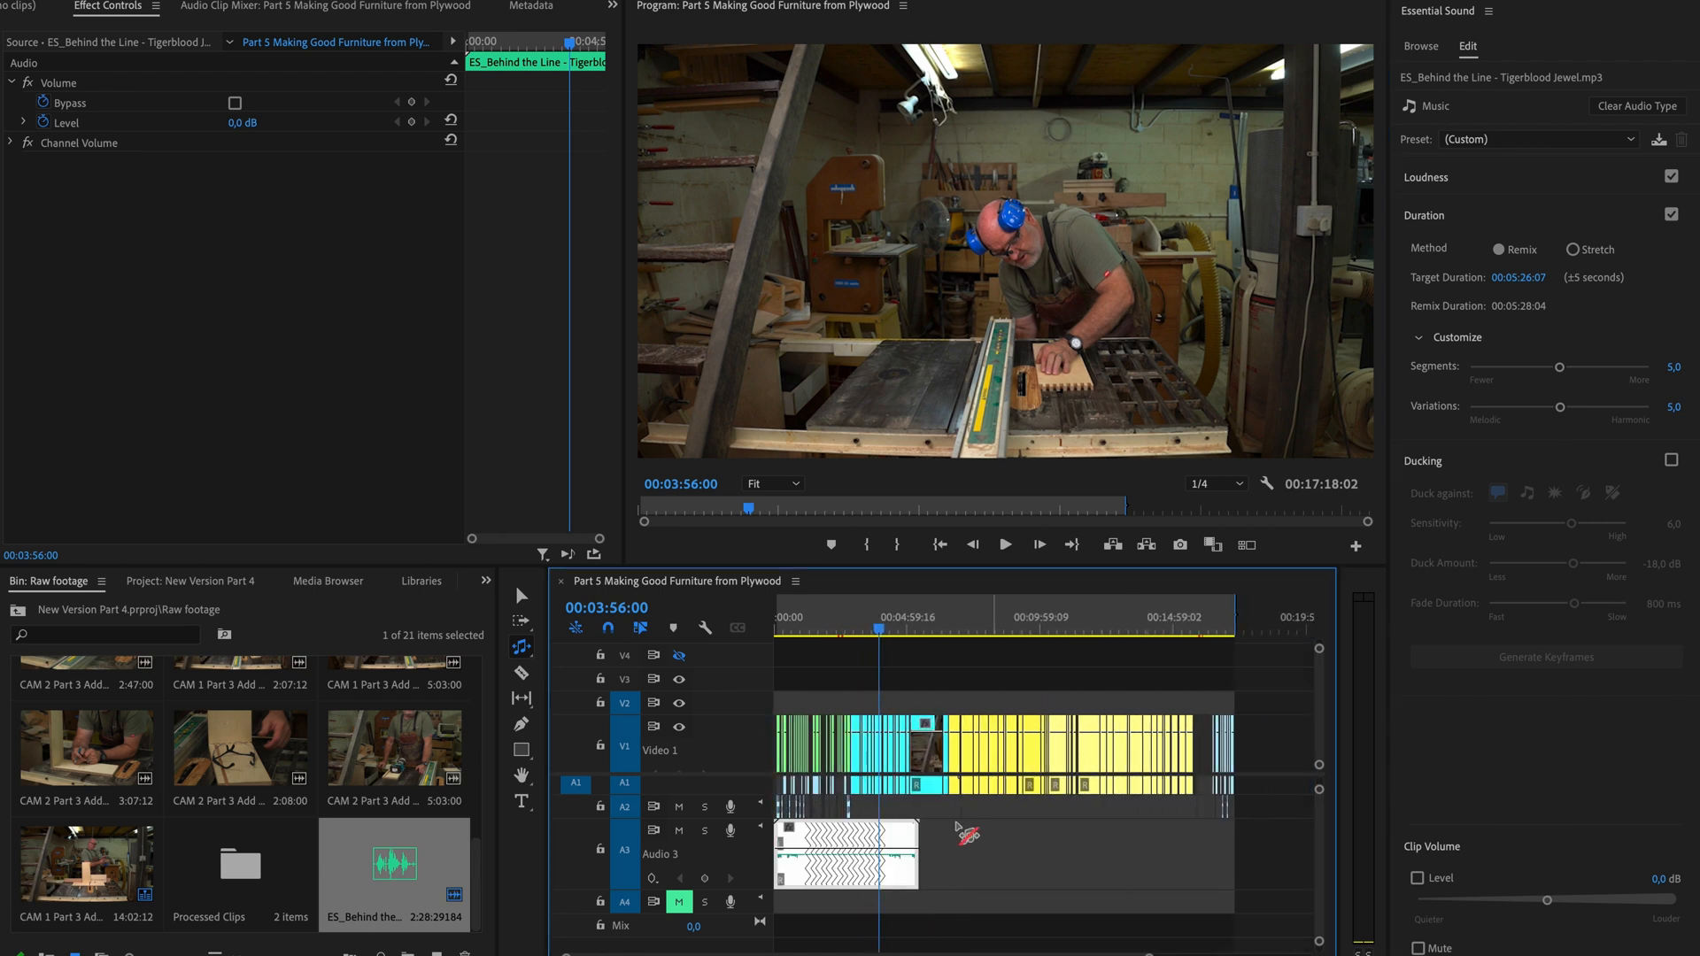
left_click_drag(917, 851, 1245, 864)
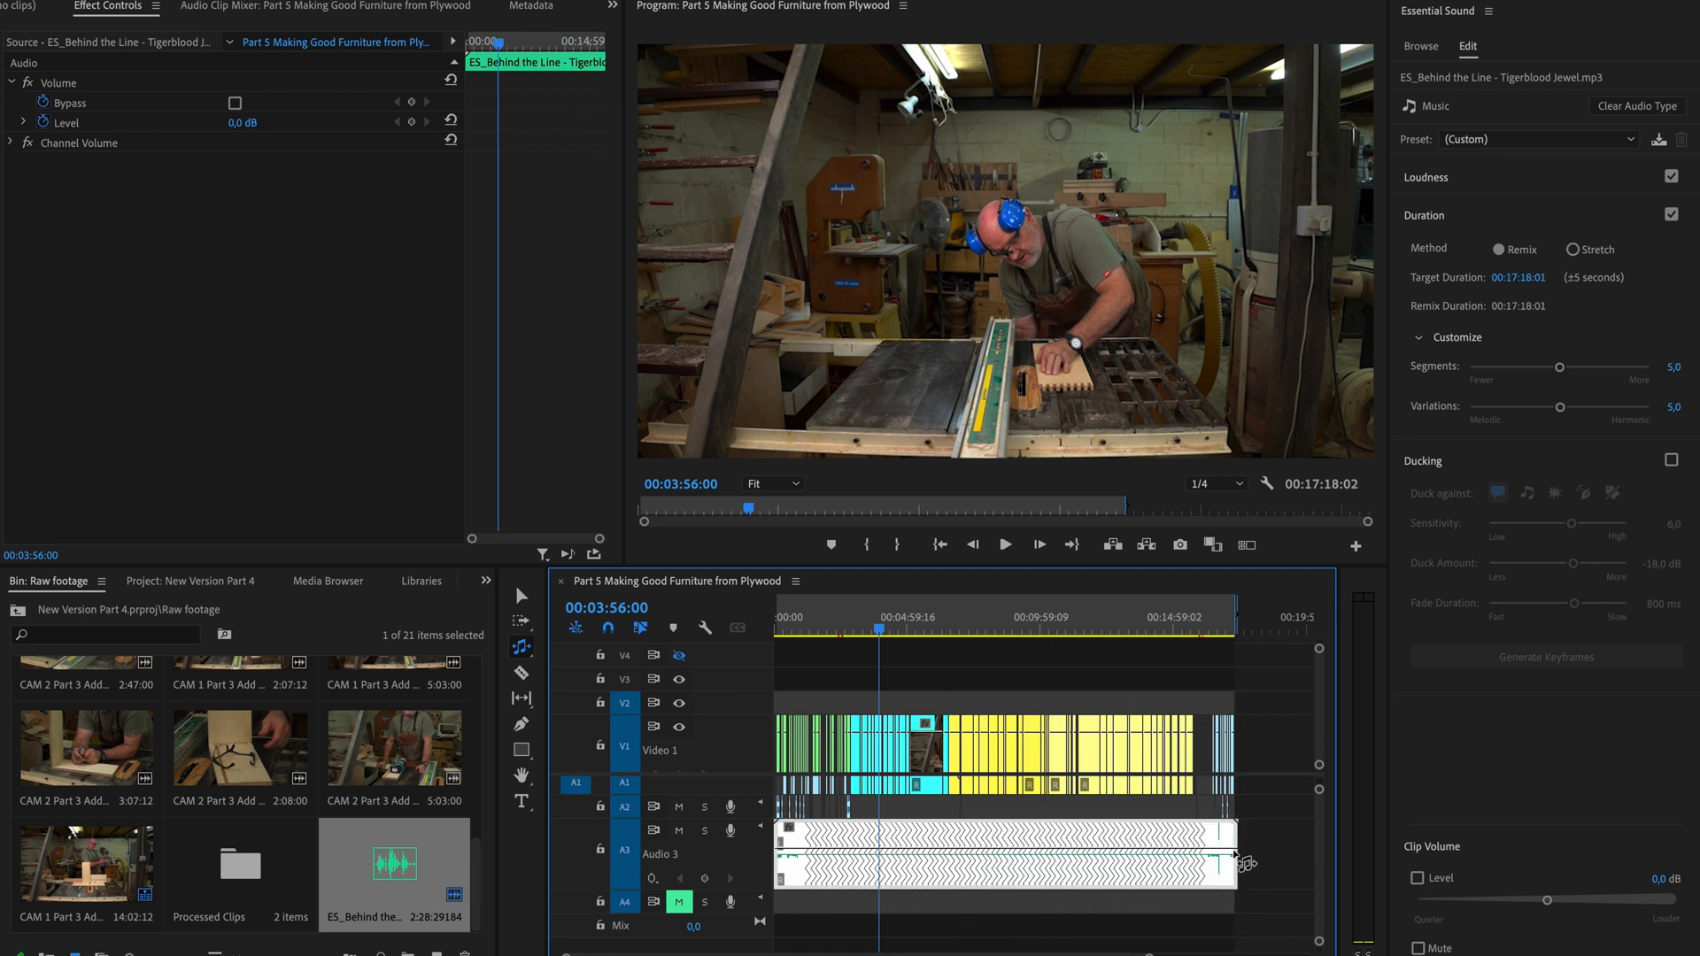